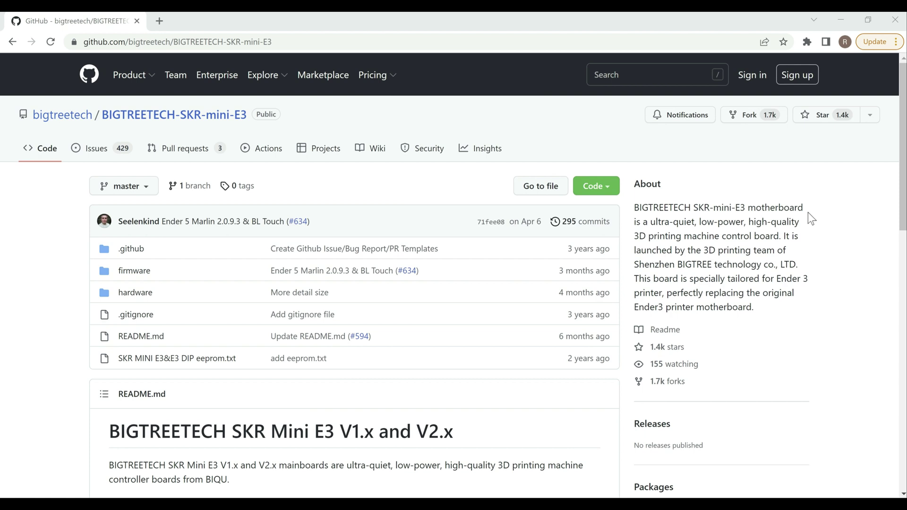
Navigate to the repository's hardware > BTT SKR MINI E3 V3.0 > Hardware folder.
click(133, 272)
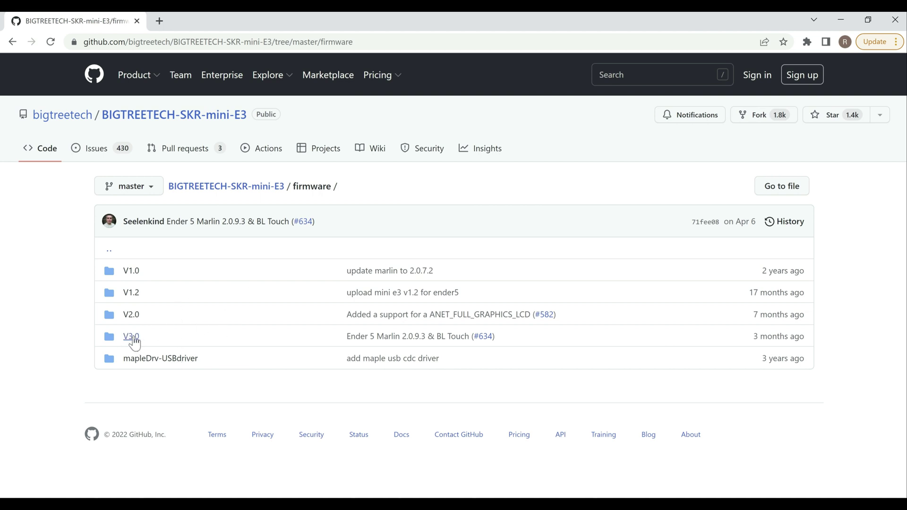
click(240, 190)
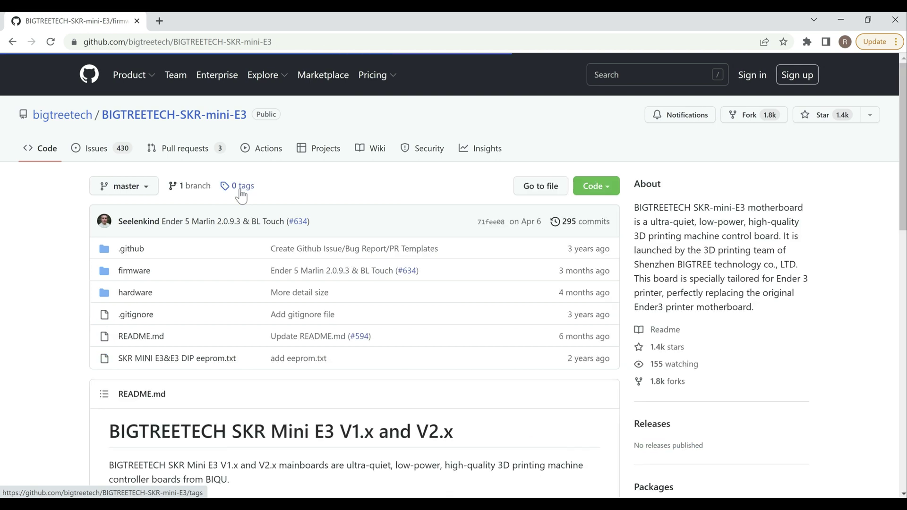
click(136, 293)
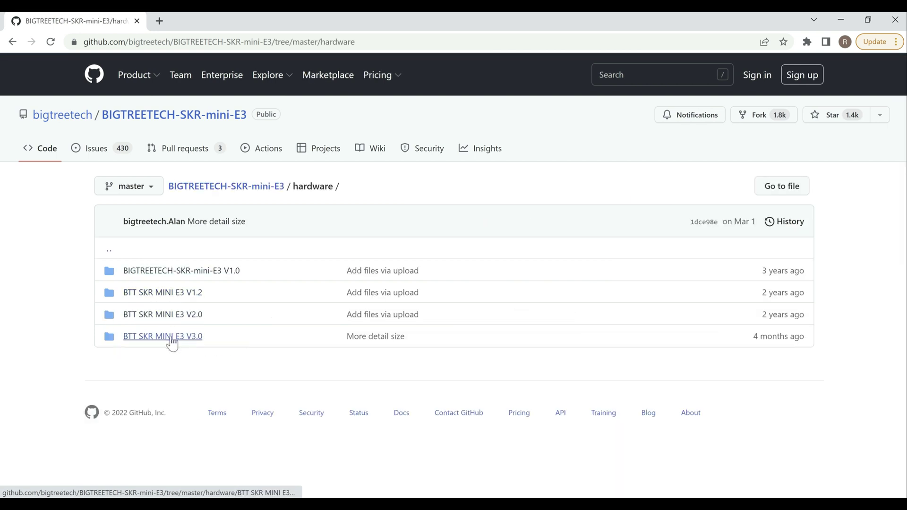
click(172, 341)
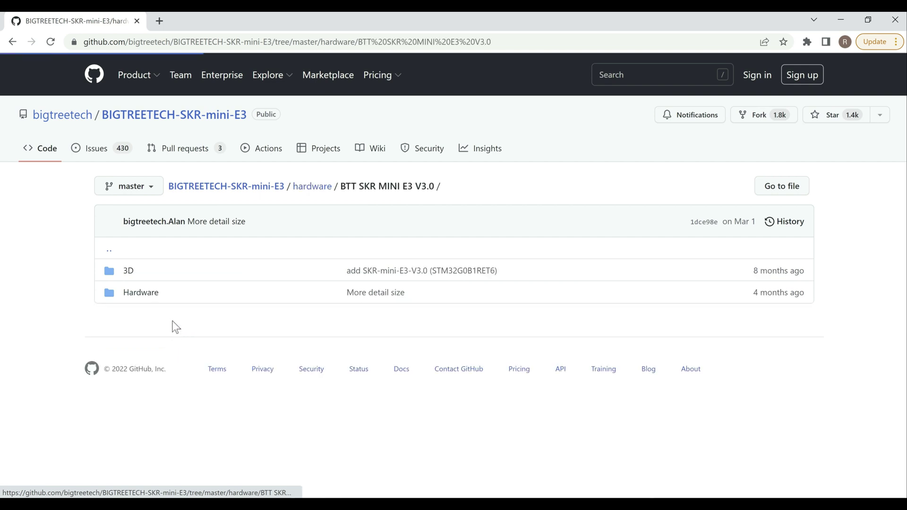
click(151, 298)
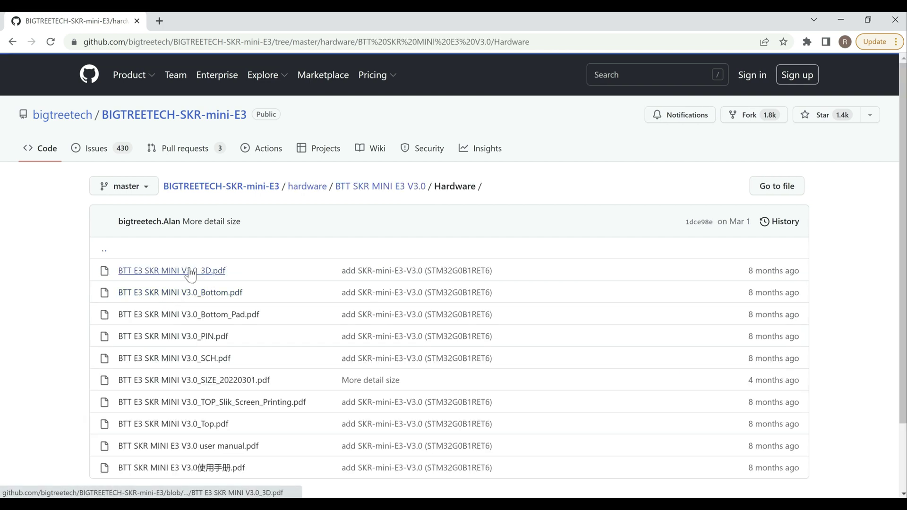
Open the V3.0 PIN PDF and 3D PDF each in a new tab.
right_click(152, 335)
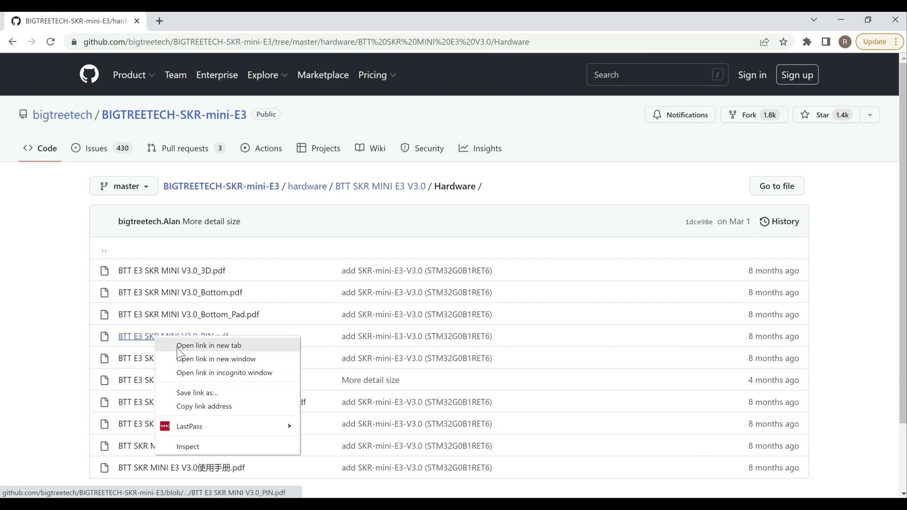
click(177, 348)
right_click(156, 273)
click(199, 281)
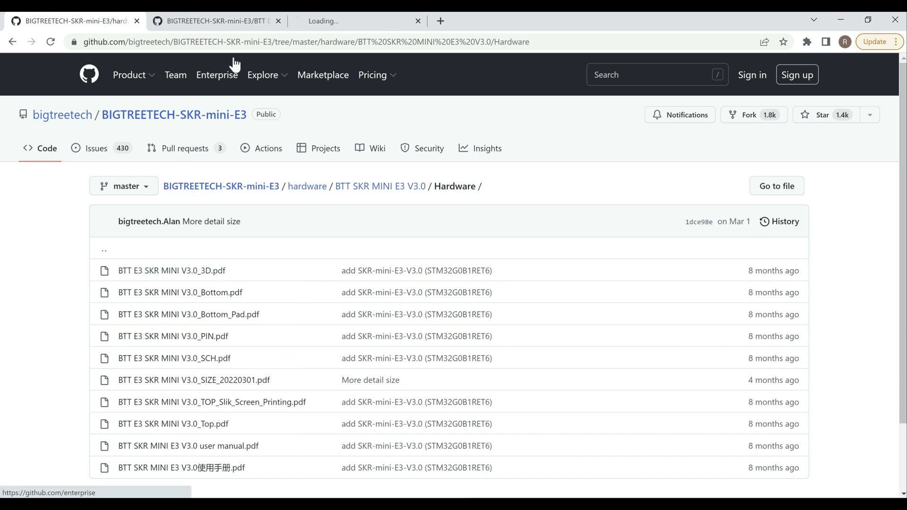
Scroll through the V3.0 PIN diagram PDF, then close its tab.
click(226, 22)
scroll(321, 282, down, 1)
scroll(322, 283, down, 4)
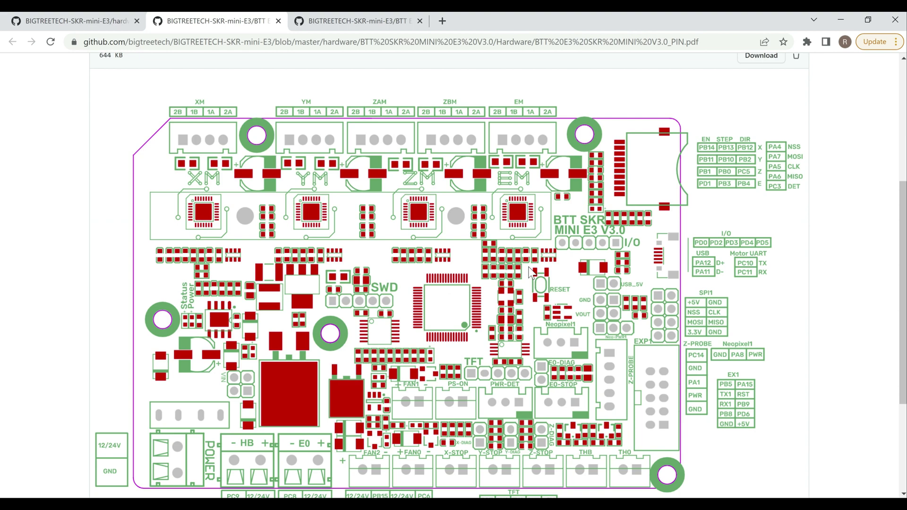
scroll(538, 273, down, 2)
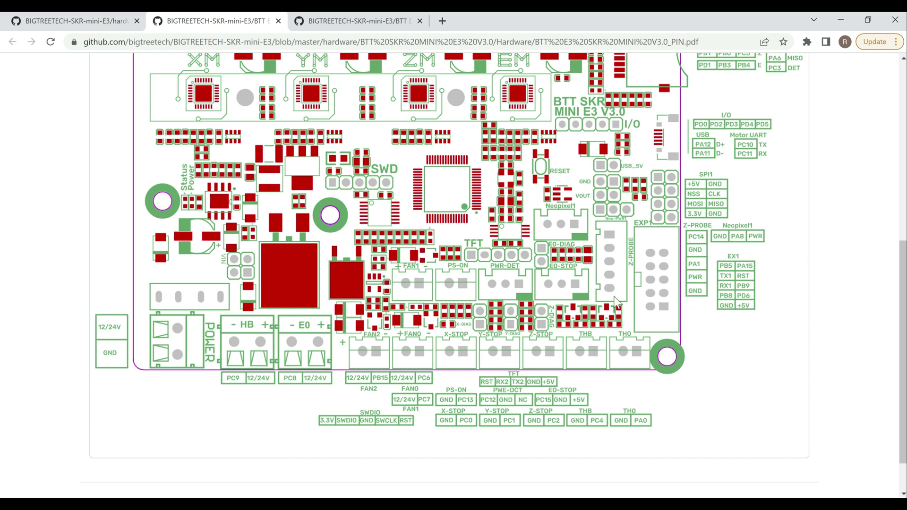
scroll(766, 286, up, 1)
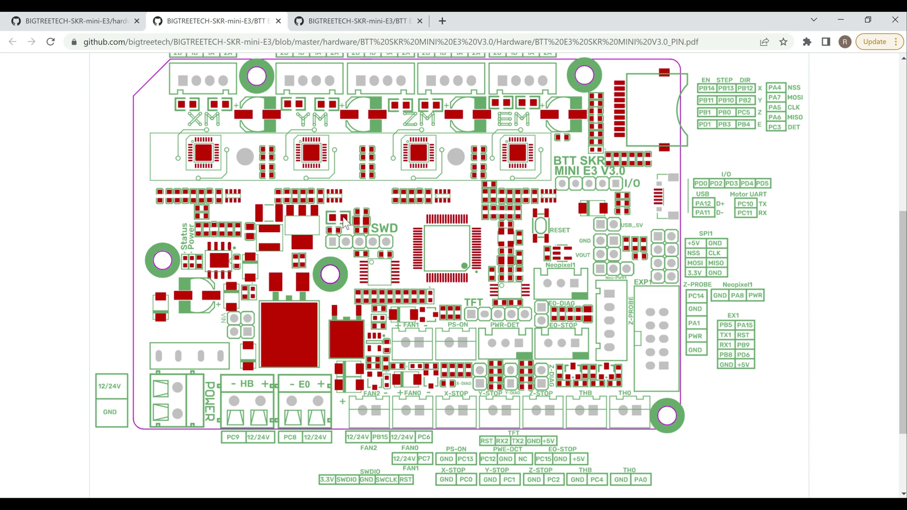
scroll(345, 223, up, 1)
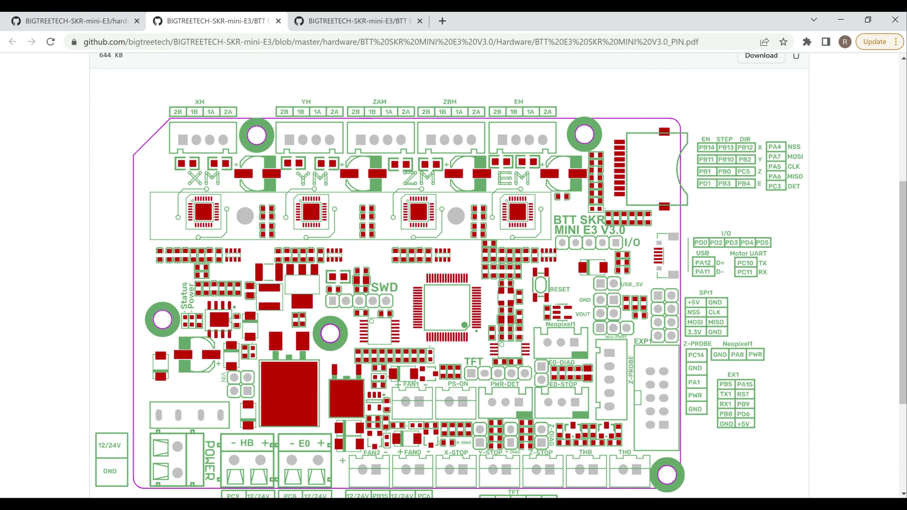
click(277, 21)
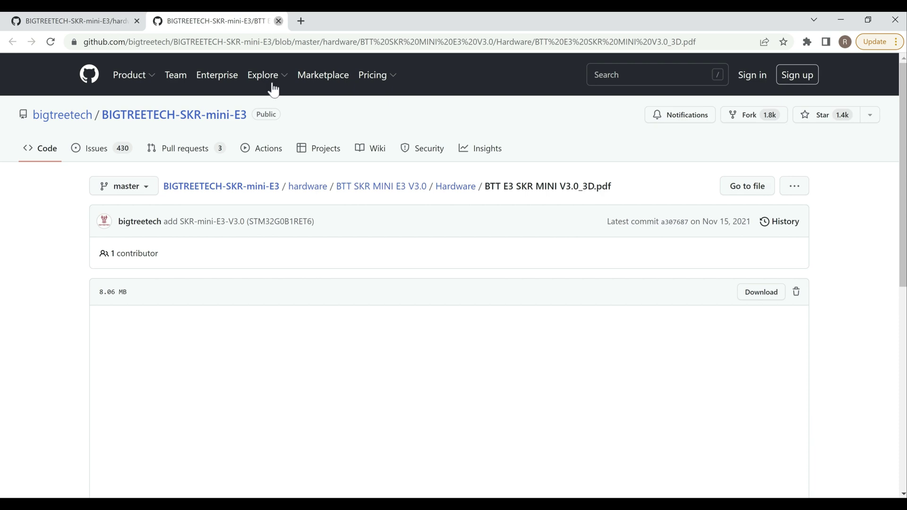
Close the BTT E3 SKR MINI V3.0_3D.pdf tab.
click(278, 22)
scroll(241, 283, down, 2)
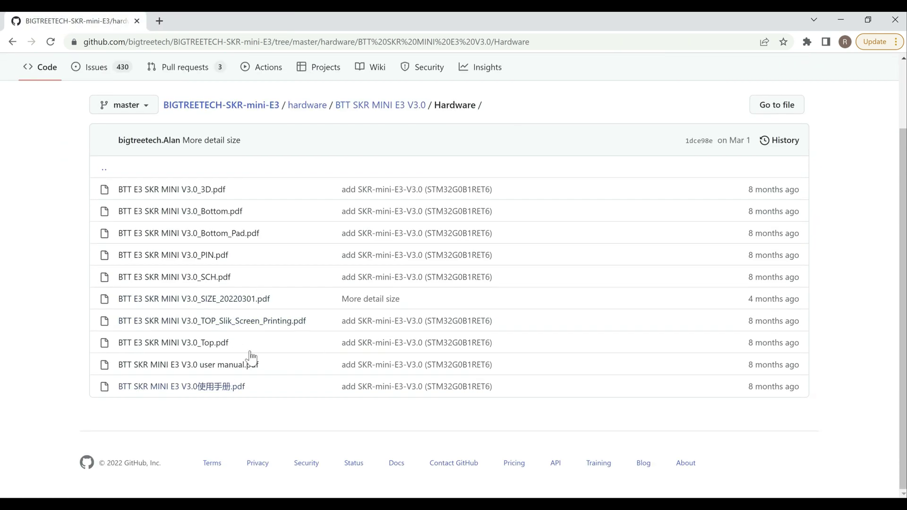
scroll(332, 333, up, 2)
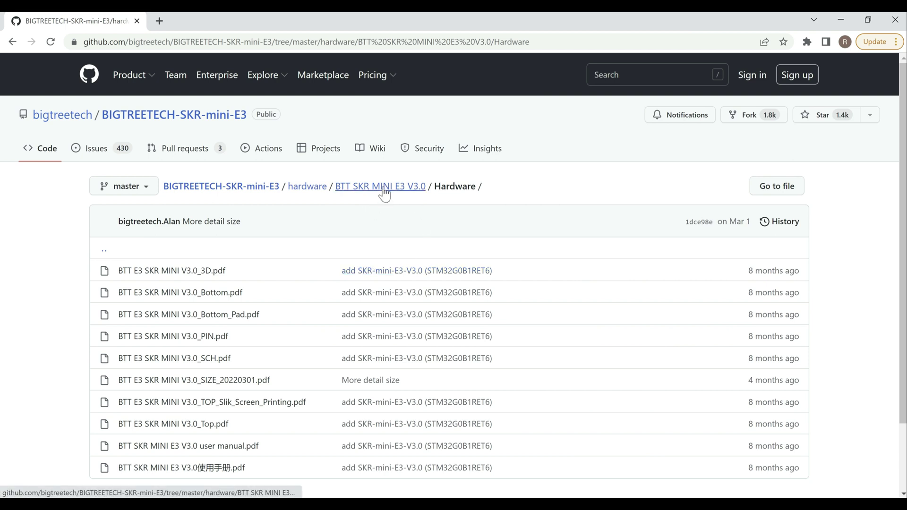
From the repository home, browse the firmware V3.0 and V2.0 folders, ending on the firmware listing.
click(259, 187)
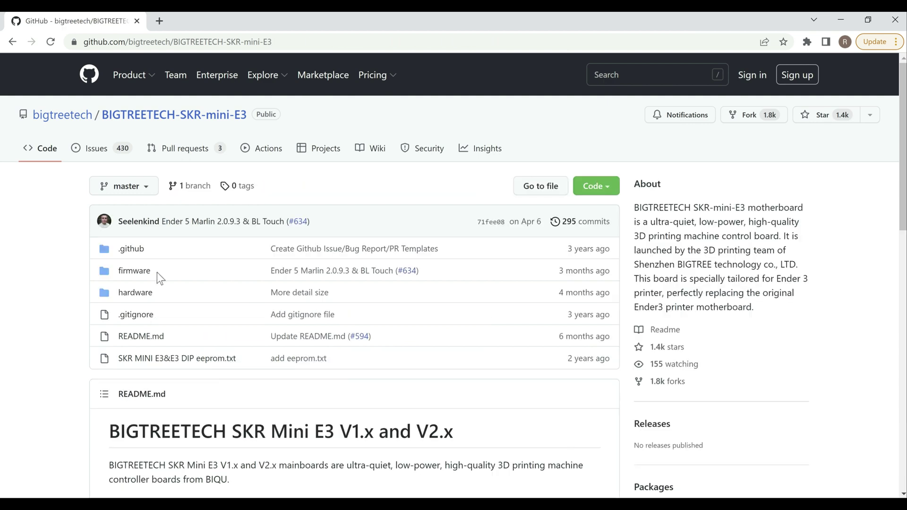
click(147, 270)
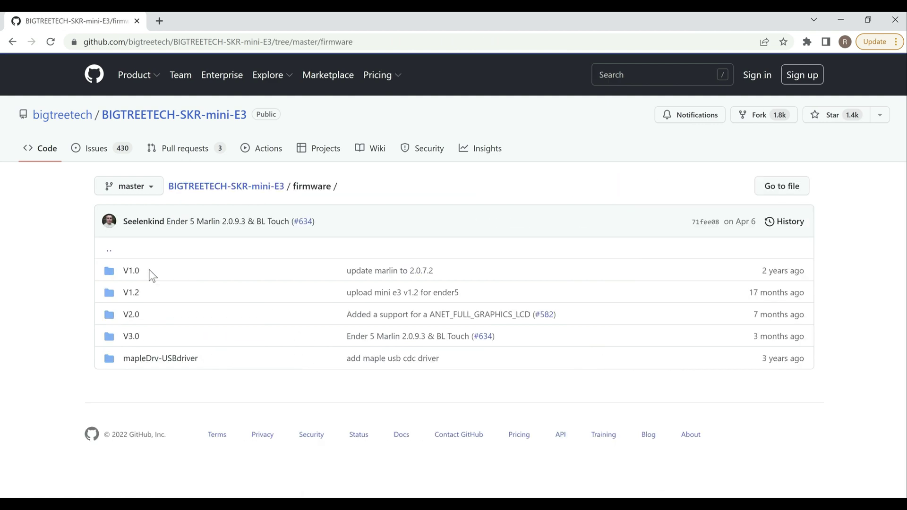
click(132, 337)
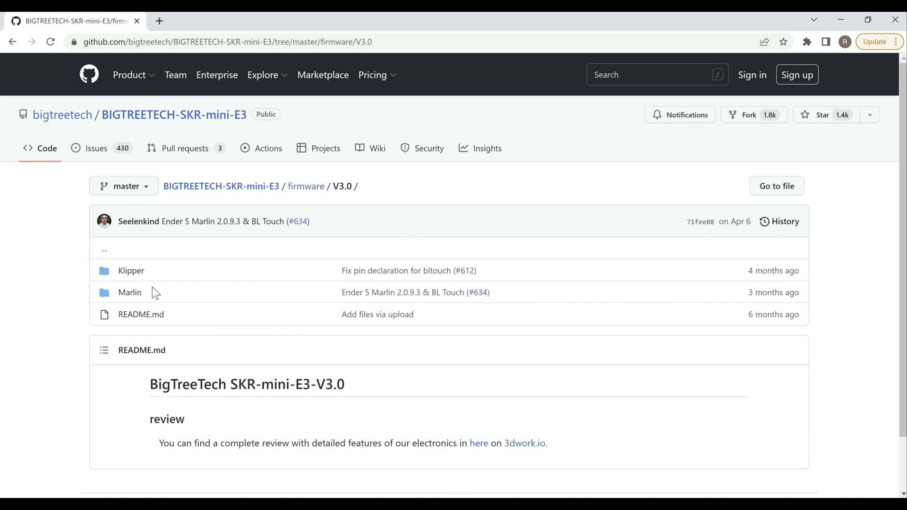
click(299, 191)
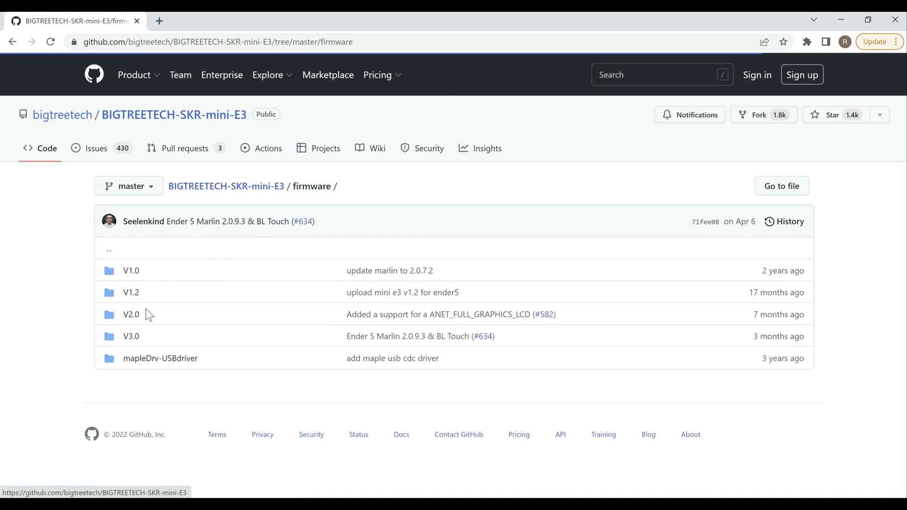
click(138, 312)
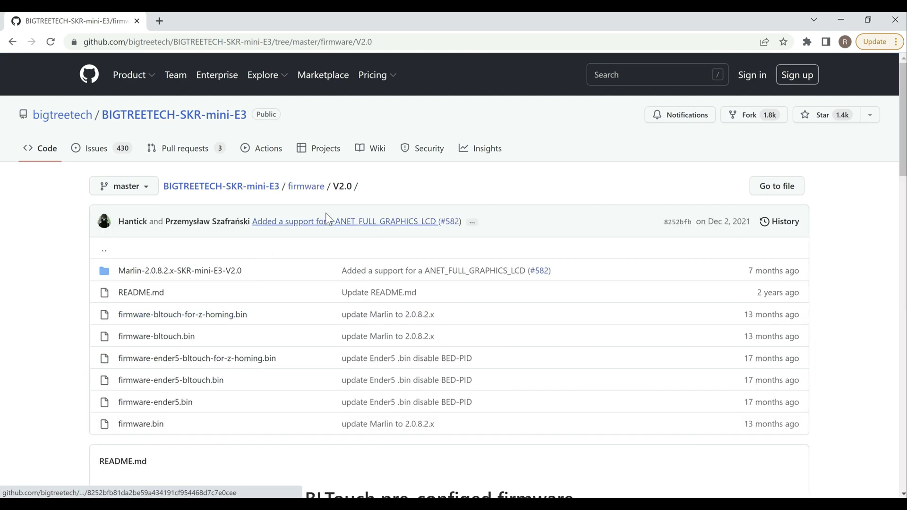
click(303, 189)
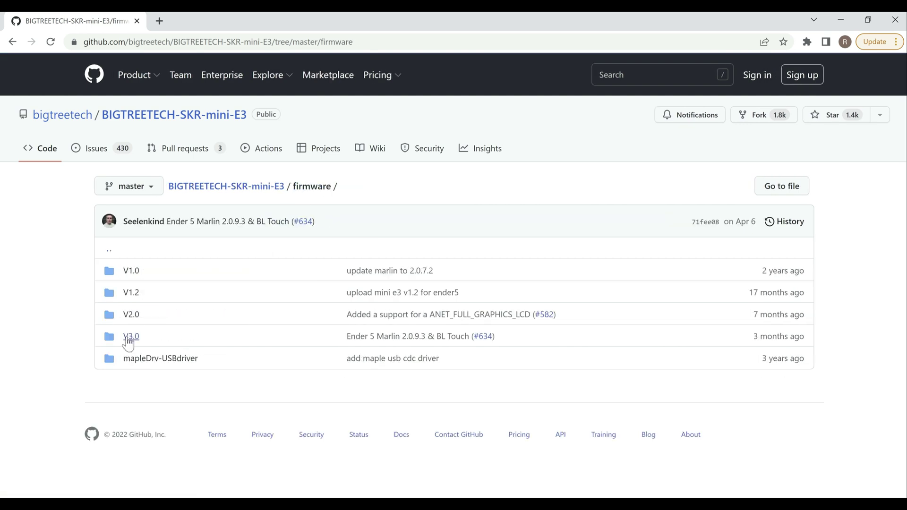
Browse firmware V3.0 > Marlin > Ender 3 and the Marlin README, then open firmware V2.0.
click(126, 337)
click(131, 295)
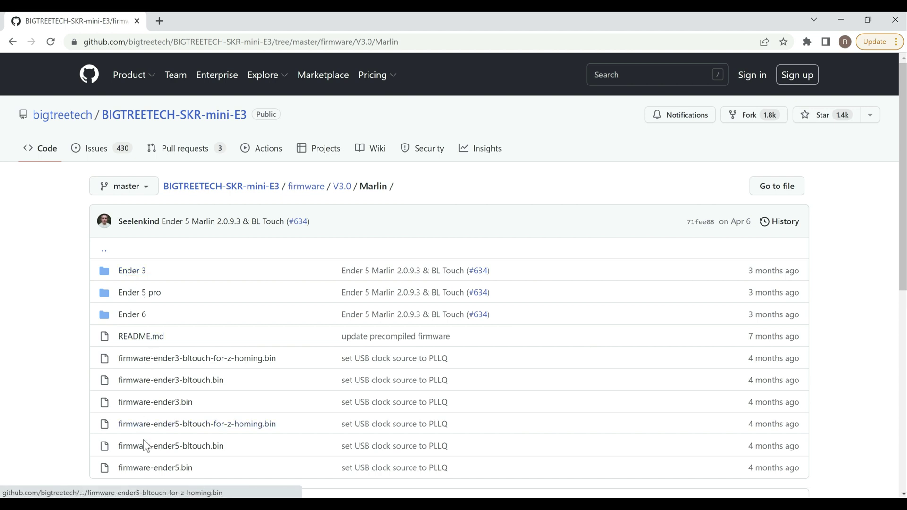
click(130, 278)
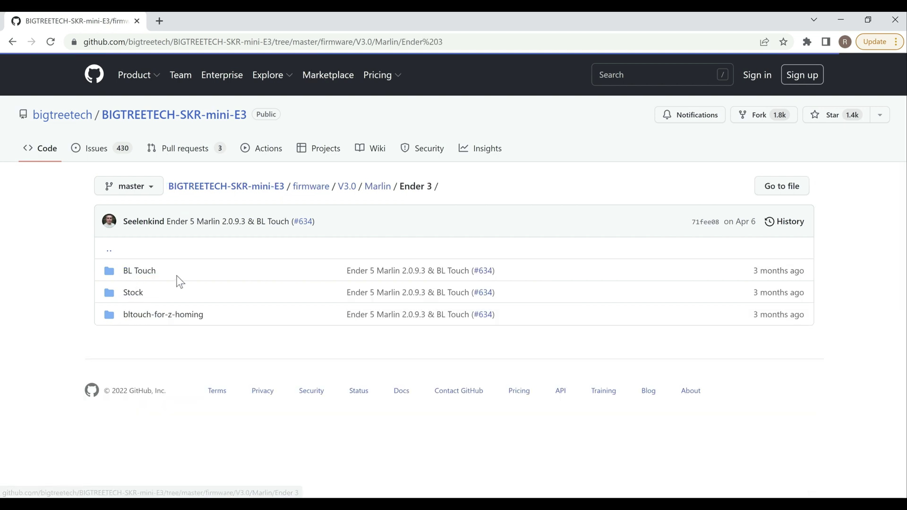
click(375, 187)
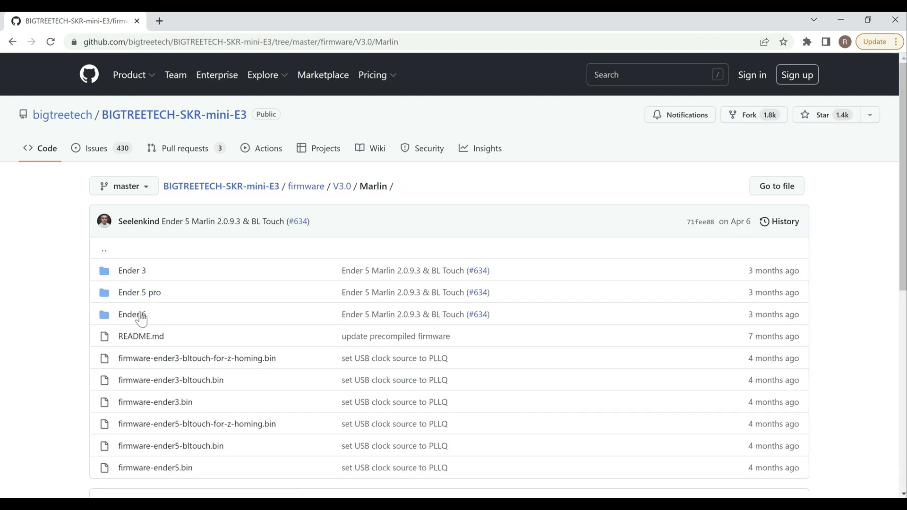
scroll(251, 334, down, 3)
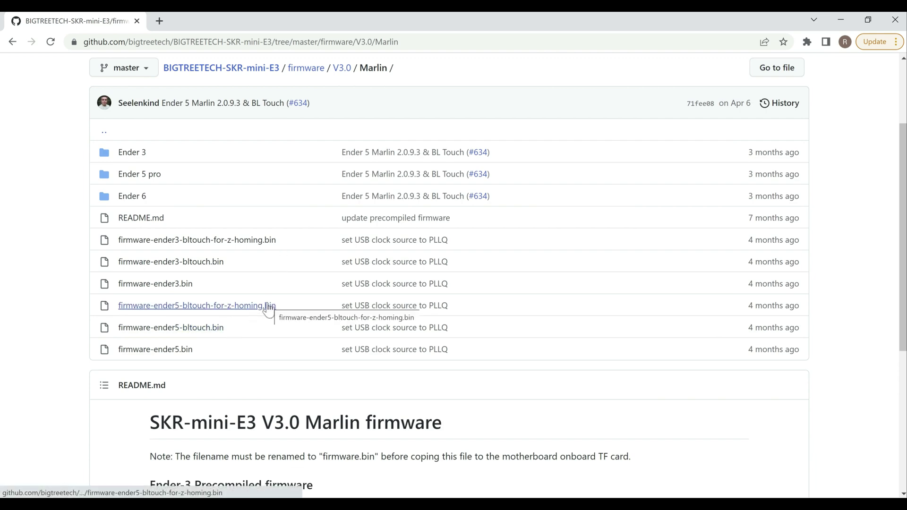
scroll(268, 308, down, 5)
scroll(263, 365, up, 7)
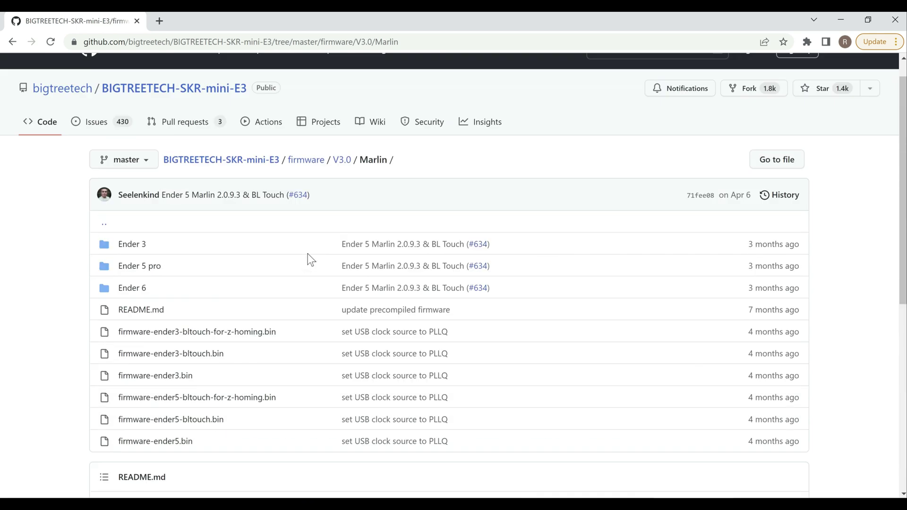
click(310, 186)
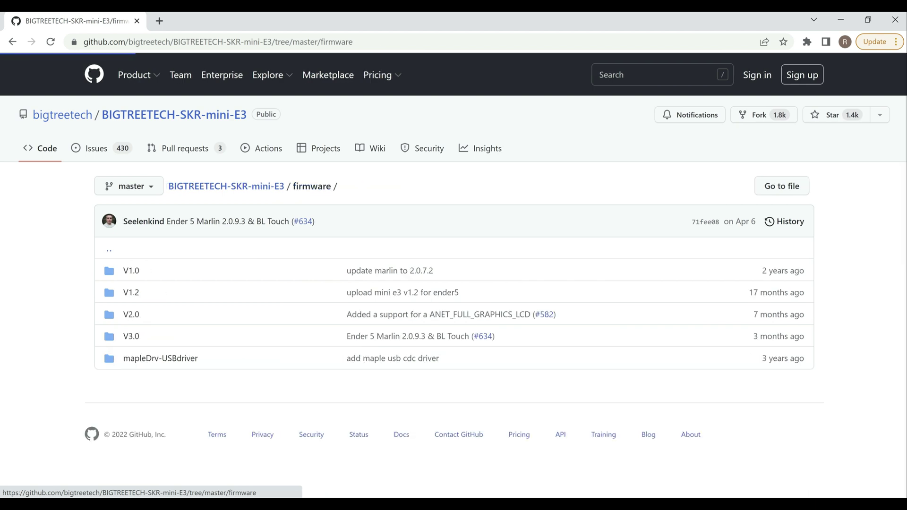
click(135, 314)
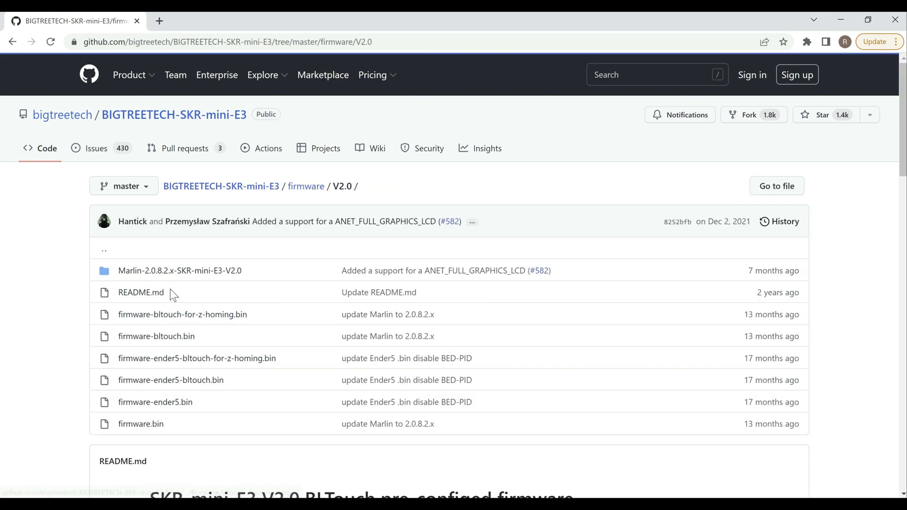
scroll(302, 315, down, 9)
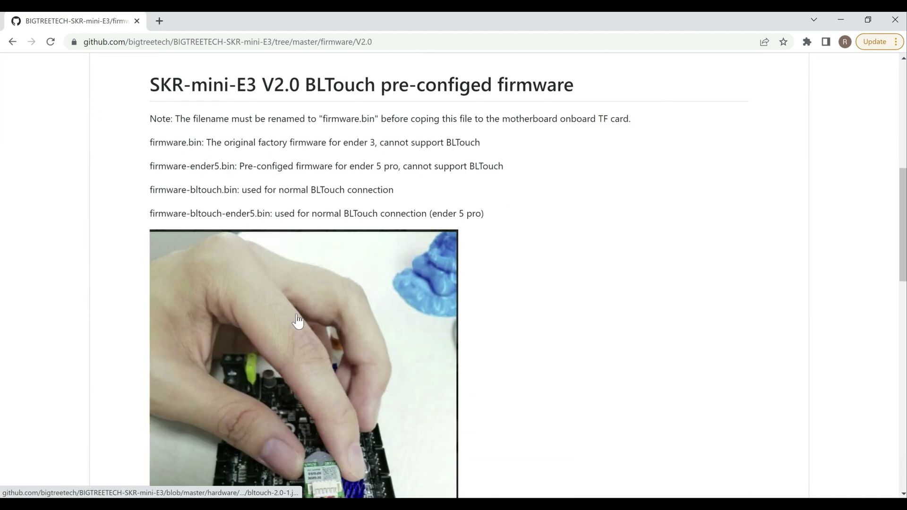
scroll(551, 289, down, 2)
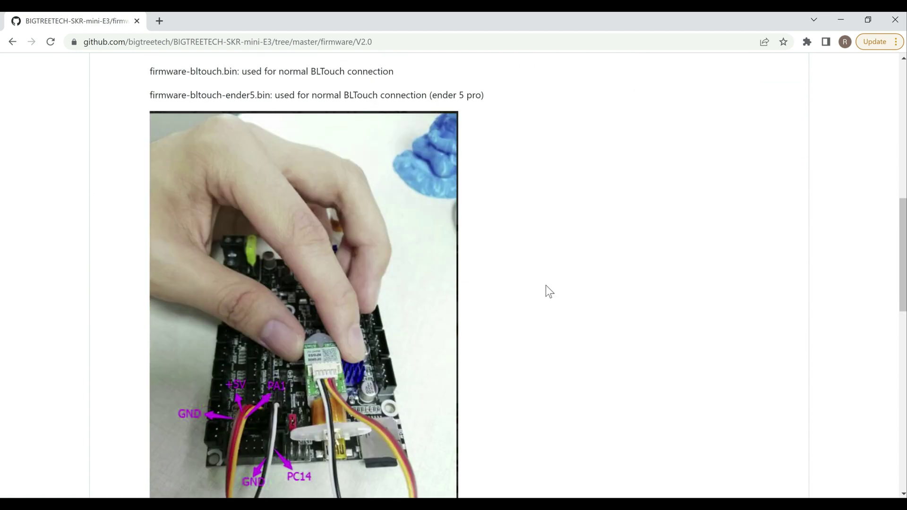
scroll(548, 291, up, 2)
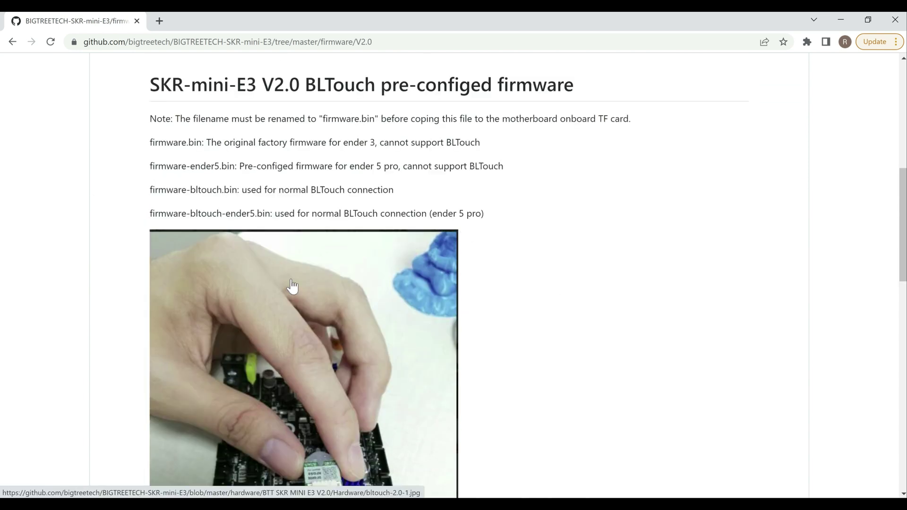
scroll(292, 288, down, 3)
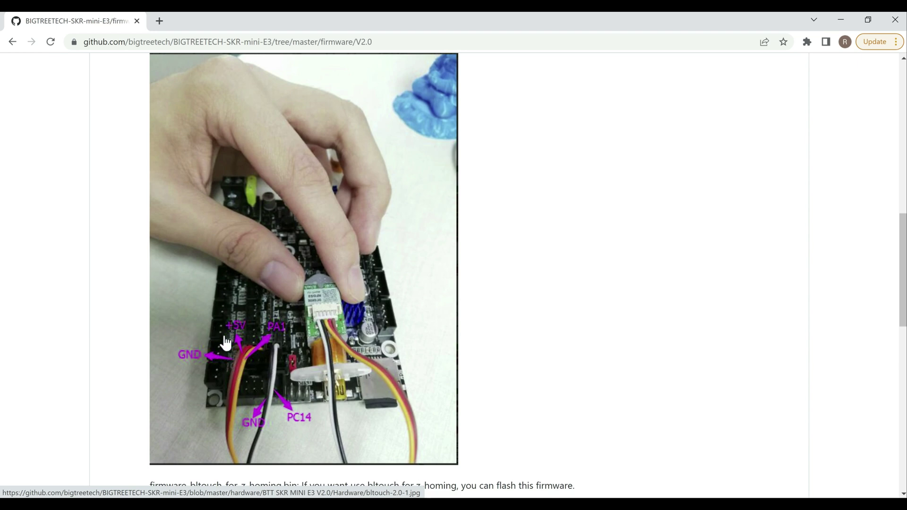
scroll(210, 355, up, 1)
scroll(211, 355, up, 8)
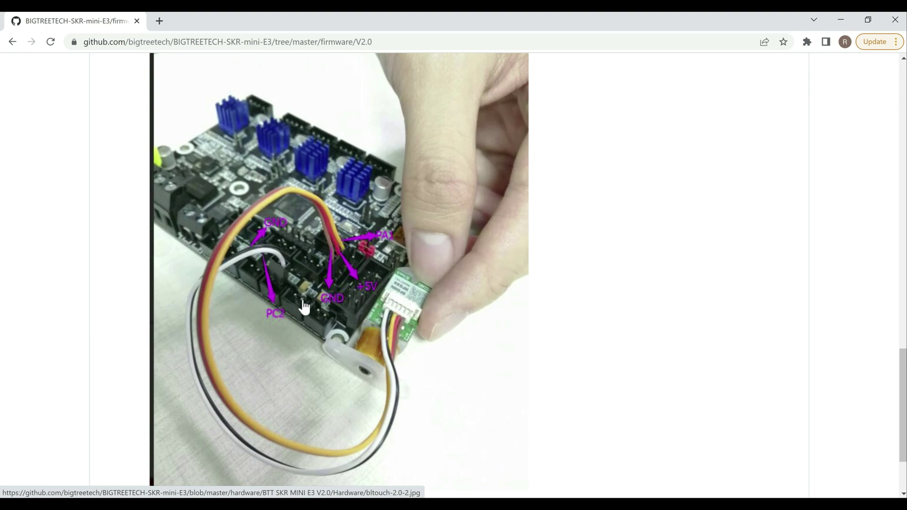
scroll(312, 312, up, 20)
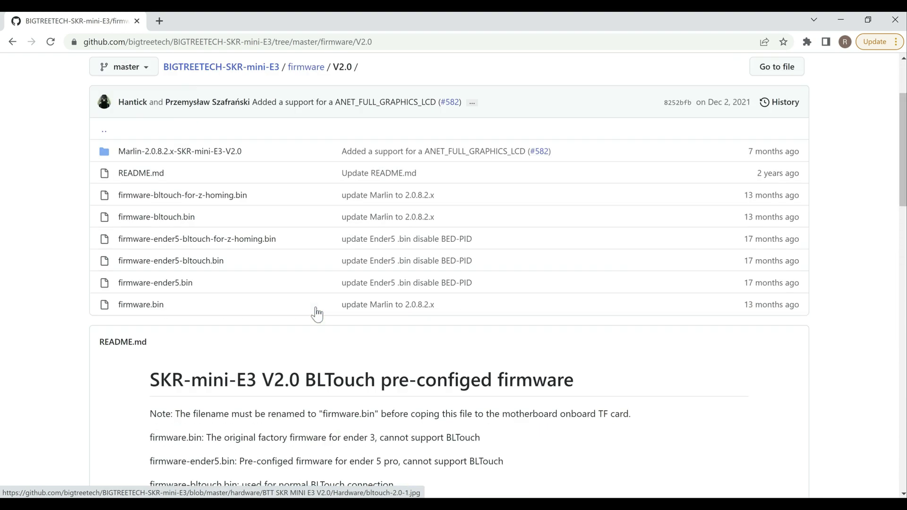
scroll(316, 314, up, 1)
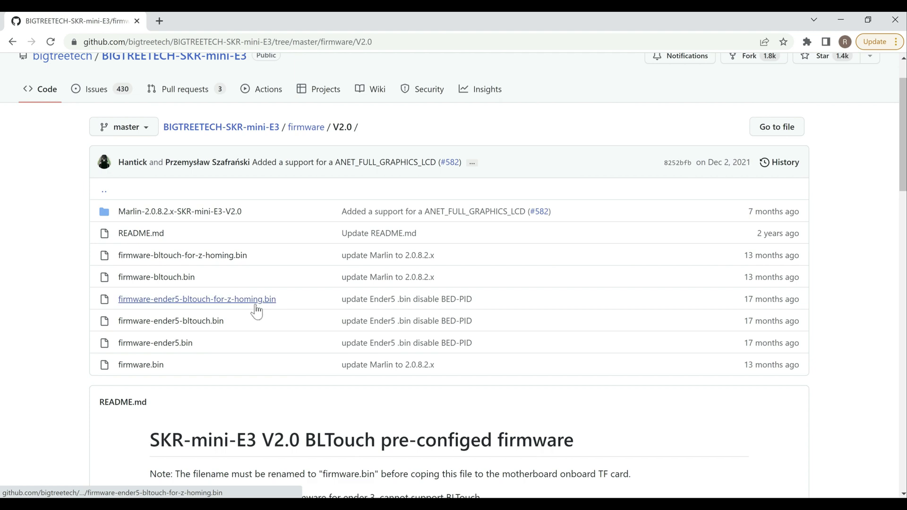
scroll(344, 307, down, 2)
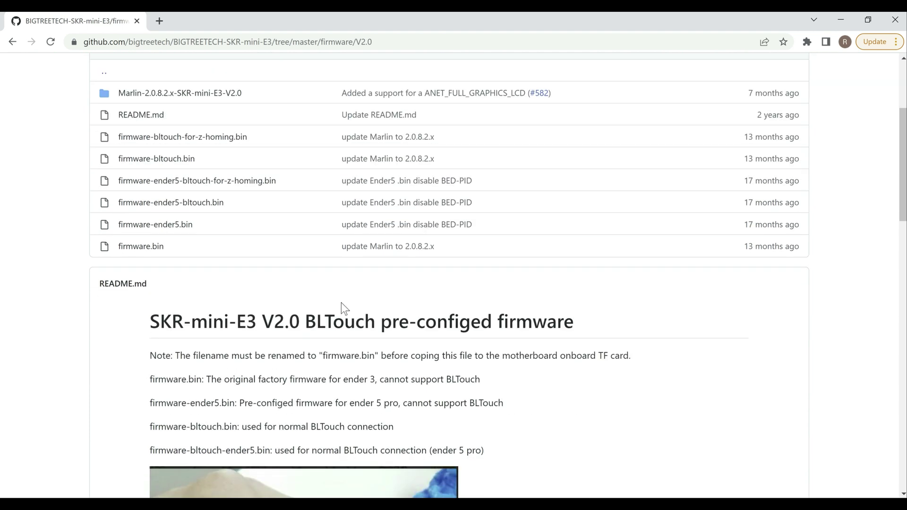
scroll(342, 307, down, 2)
scroll(337, 308, down, 8)
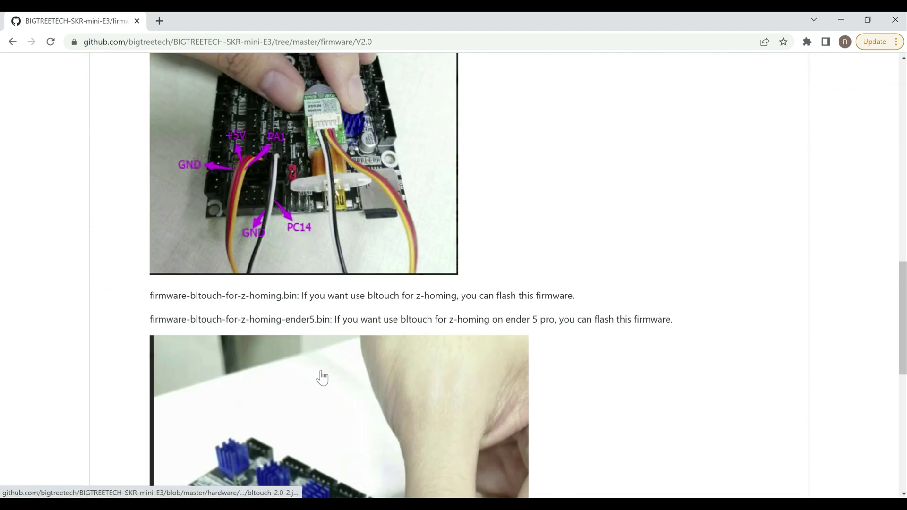
scroll(320, 373, up, 11)
scroll(317, 361, up, 1)
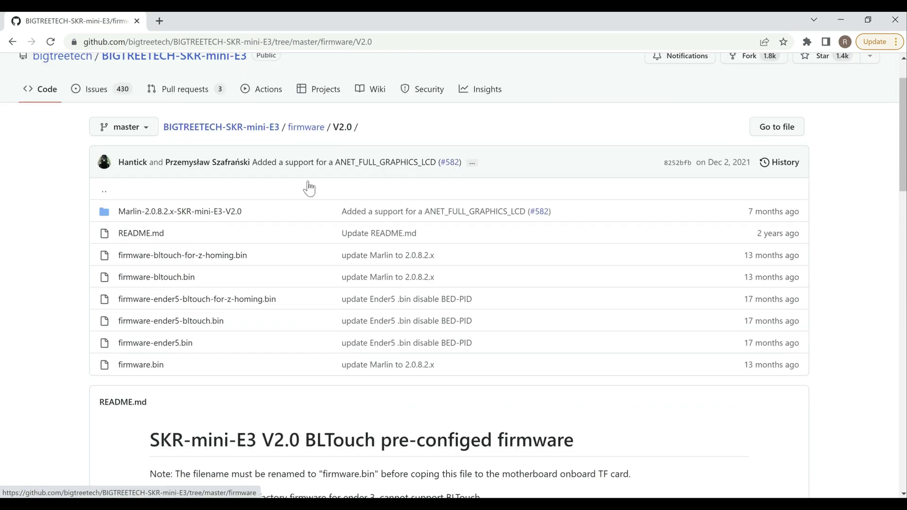
Go from the firmware listing into V3.0 > Marlin and look over its Ender folders and .bin builds.
click(302, 126)
click(133, 336)
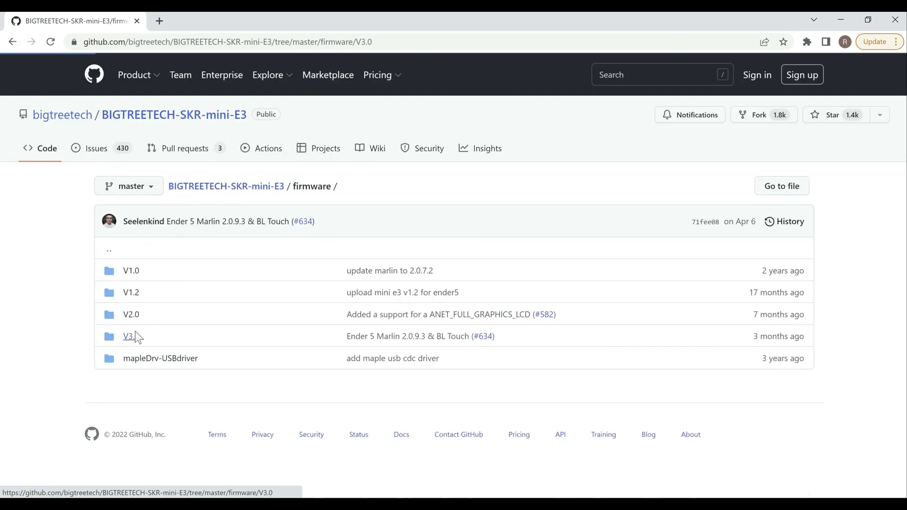
click(131, 294)
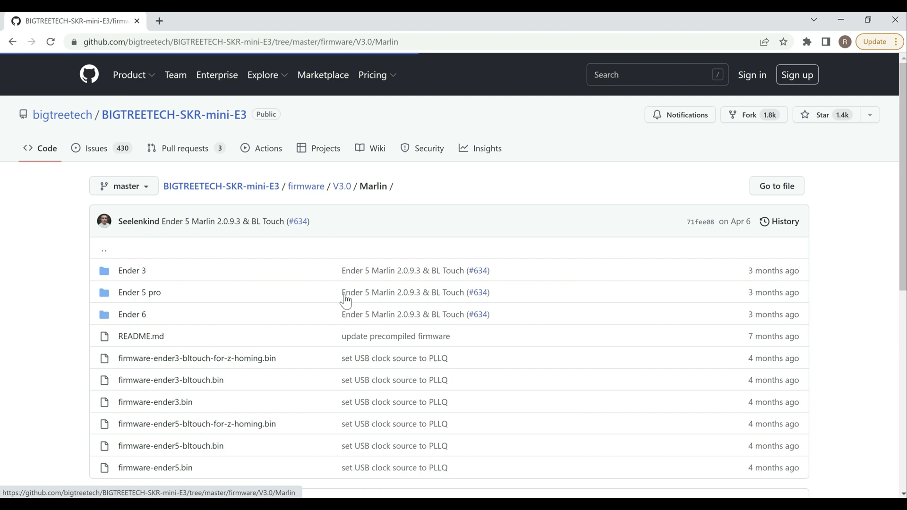
scroll(273, 361, down, 3)
scroll(276, 374, up, 3)
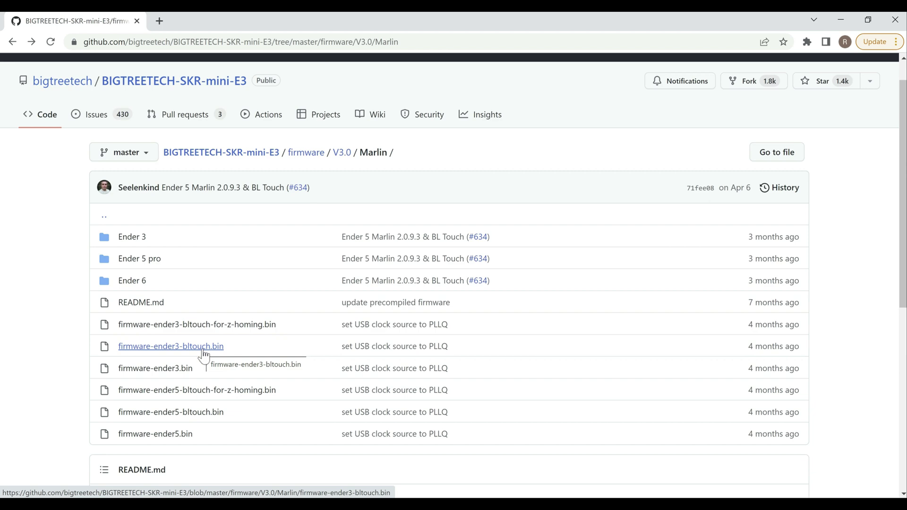
Download the BIGTREETECH-SKR-mini-E3 repository as a ZIP from its main page's Code menu.
click(260, 154)
click(602, 186)
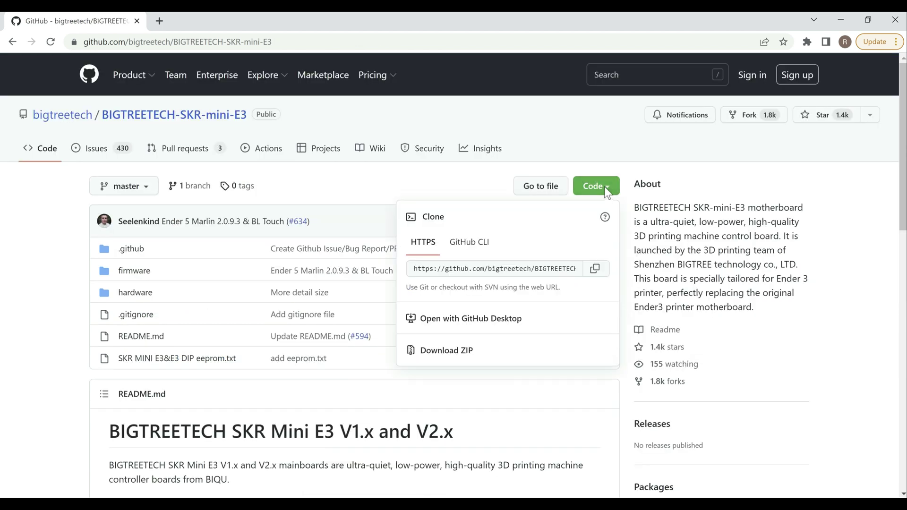
click(444, 352)
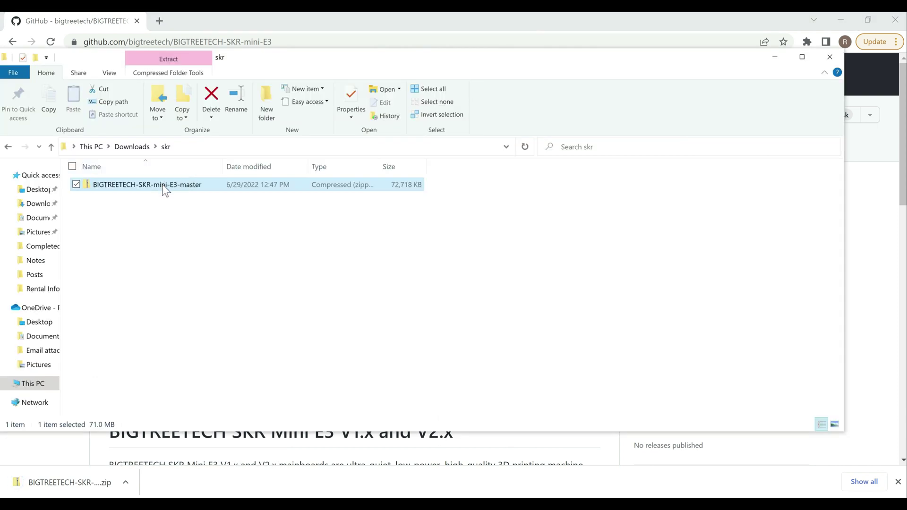
Extract the downloaded repository ZIP to its suggested folder.
right_click(163, 185)
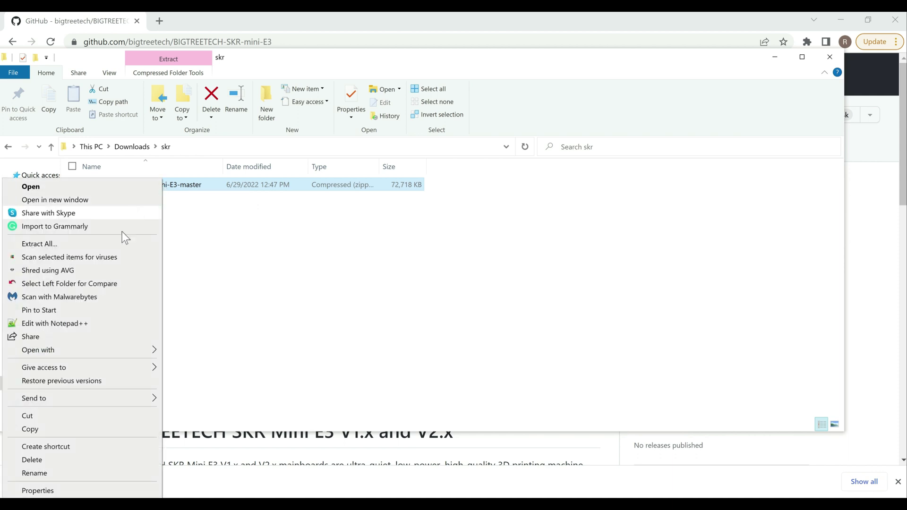
click(101, 243)
click(551, 382)
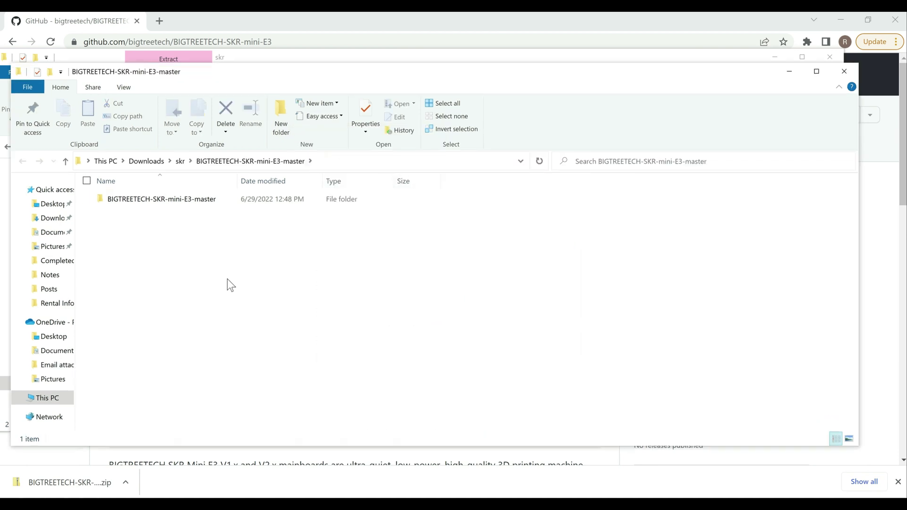
Open BIGTREETECH-SKR-mini-E3-master > firmware > V3.0 > Marlin in the extracted files.
double_click(154, 202)
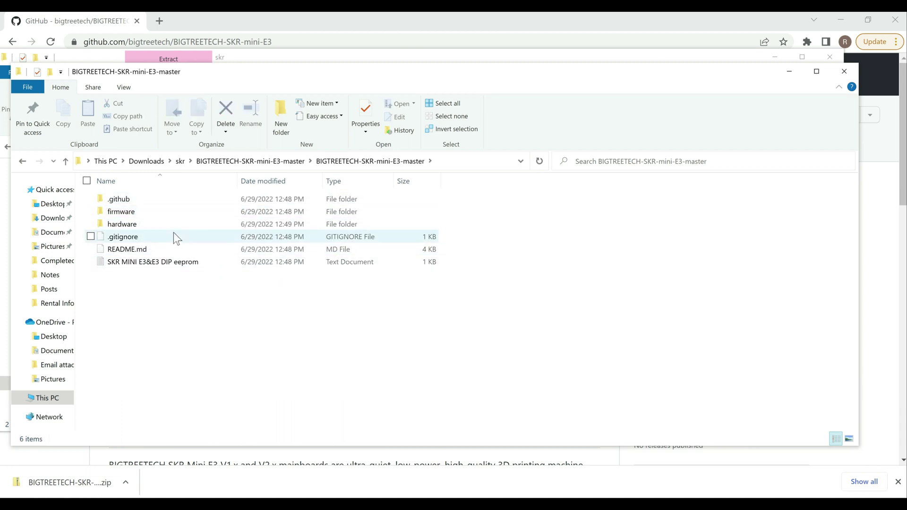
click(133, 214)
double_click(134, 213)
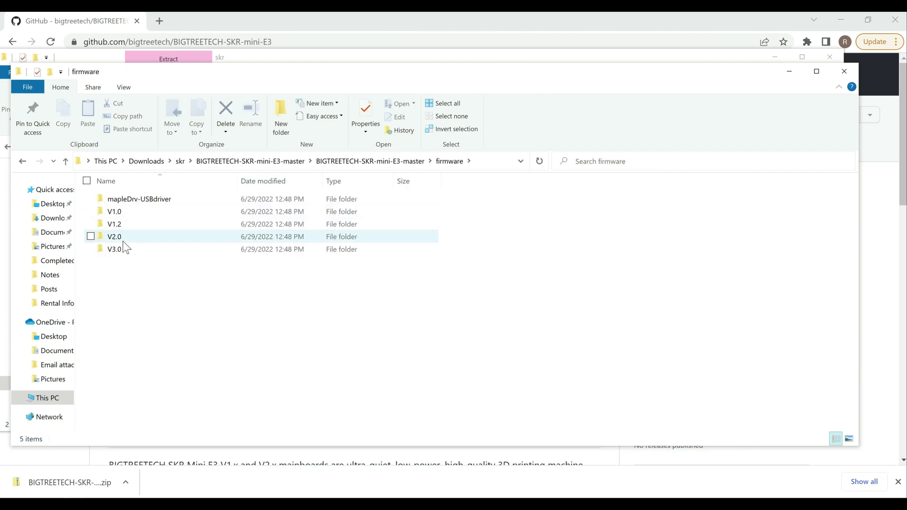
double_click(125, 250)
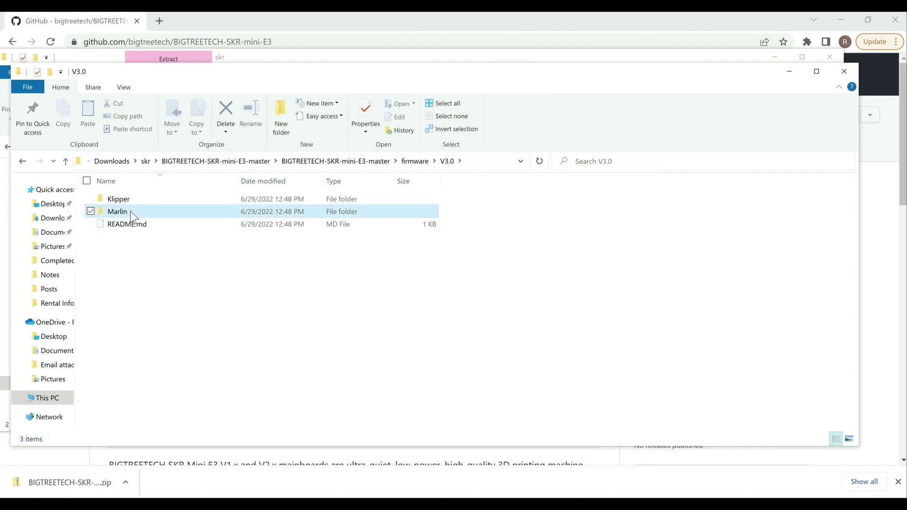
double_click(128, 212)
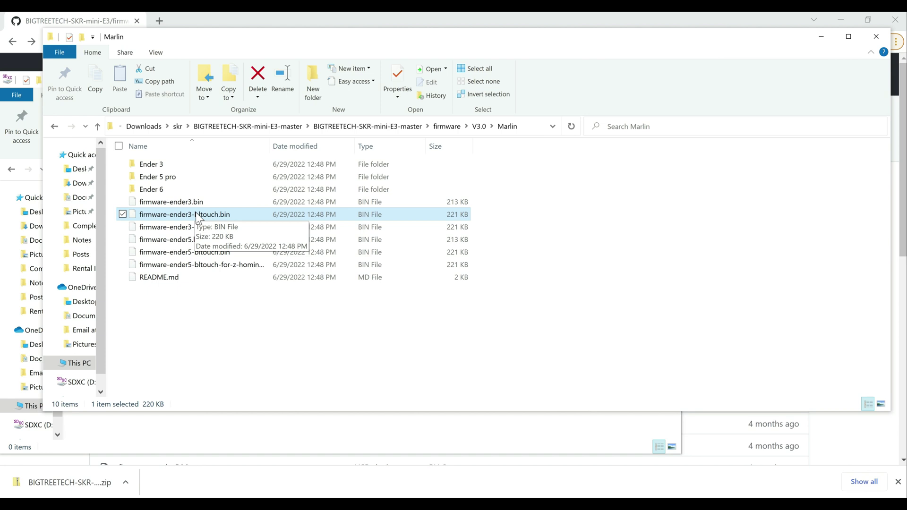
Copy firmware-ender3-bltouch.bin onto the empty SDXC (D:) SD card.
right_click(192, 218)
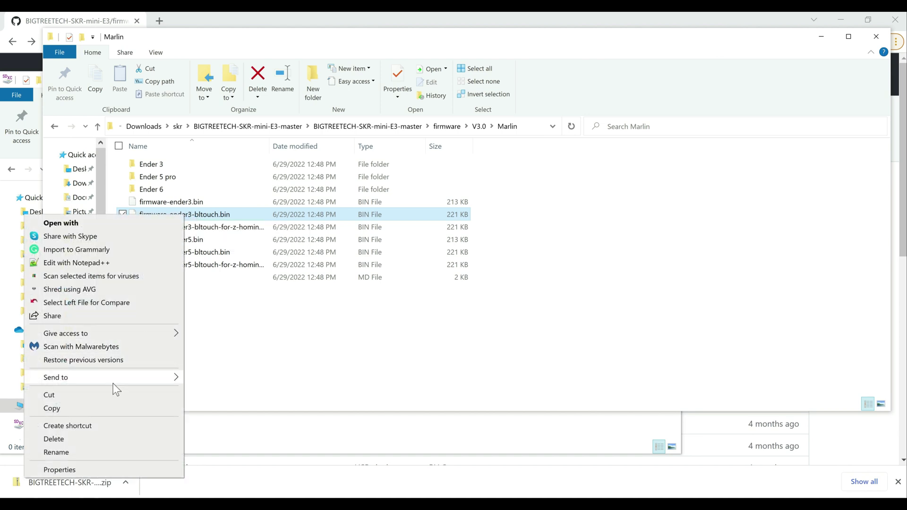
click(81, 407)
right_click(183, 429)
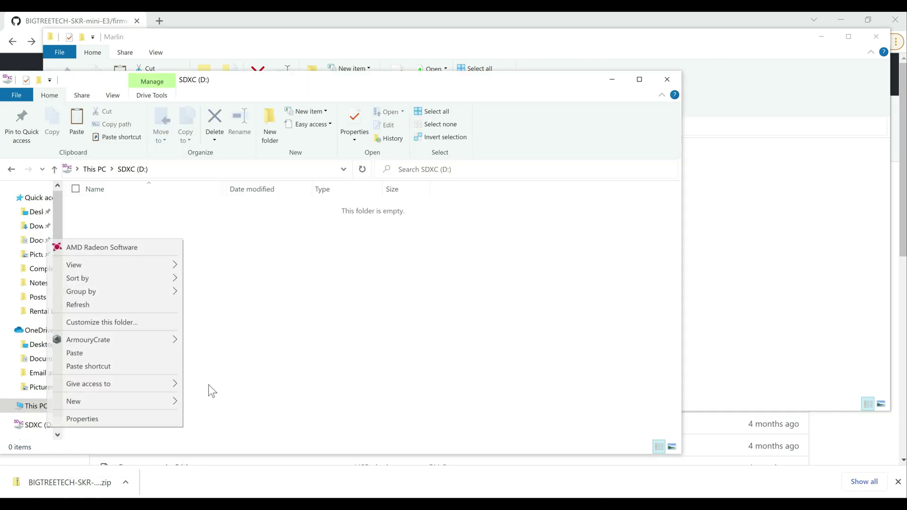
click(98, 352)
Rename the copied file to firmware.bin by deleting '-ender3-bltouch' from its name.
right_click(144, 209)
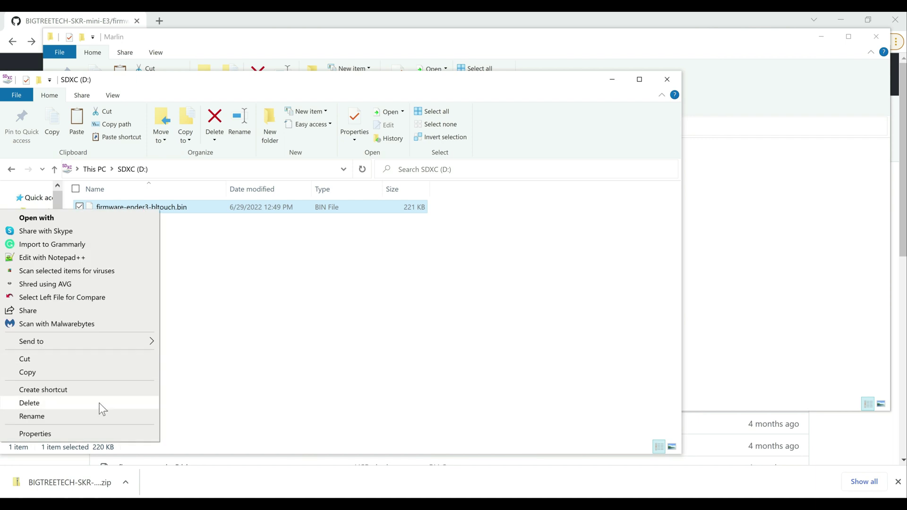
click(87, 416)
key(Right)
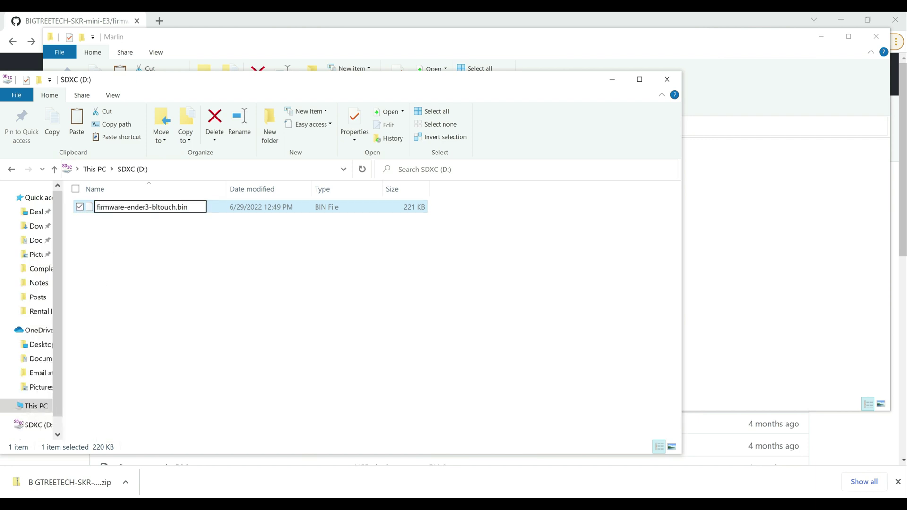
key(shift+Left)
key(shift+Left)
key(shift+Left)
key(shift+Left)
key(shift+Left)
key(shift+Left)
key(shift+Left)
key(shift+Left)
key(shift+Left)
key(shift+Left)
key(shift+Left)
key(shift+Left)
key(shift+Left)
key(shift+Left)
key(shift+Left)
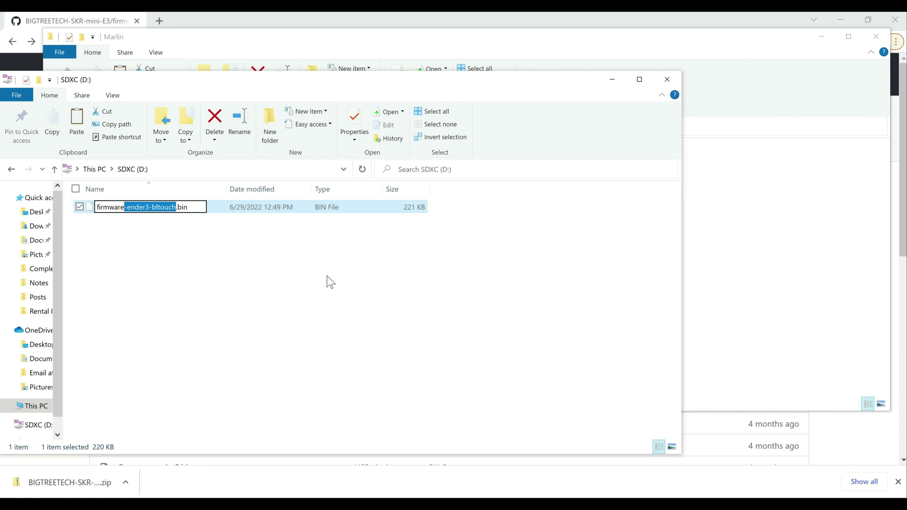
key(BackSpace)
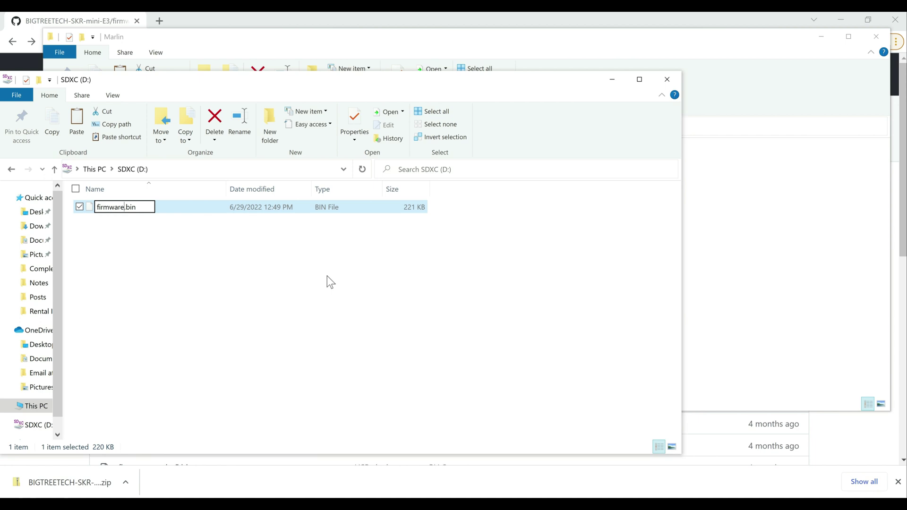
click(182, 259)
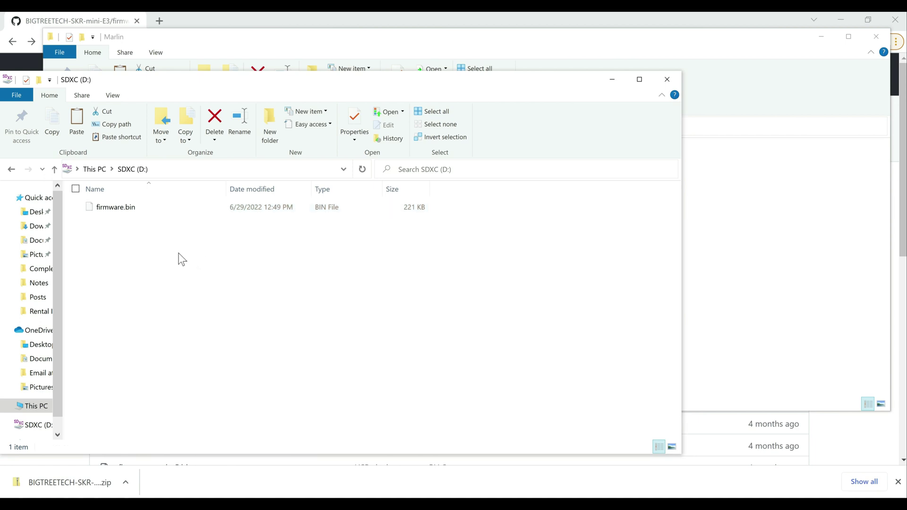